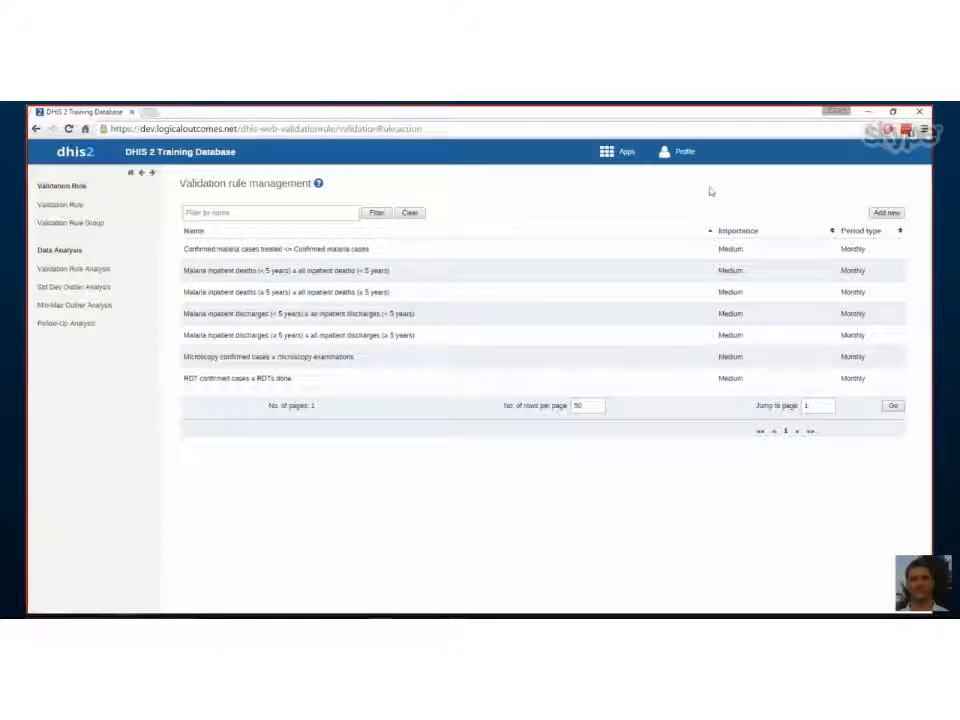
# Start a new validation rule and keep Validation as its rule type.
pyautogui.click(889, 213)
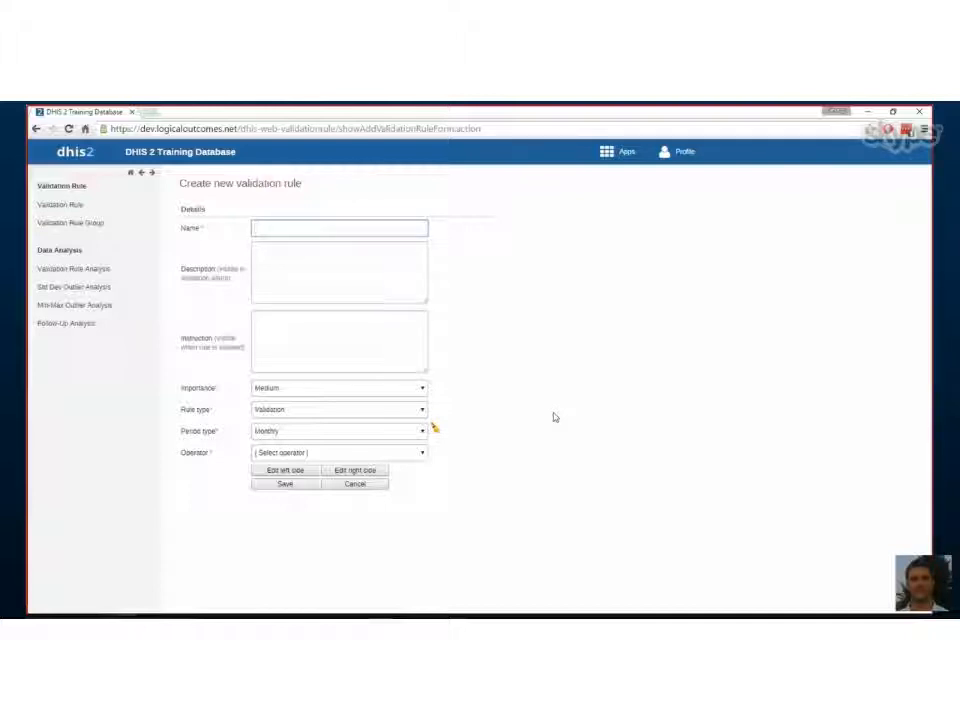
pyautogui.click(347, 415)
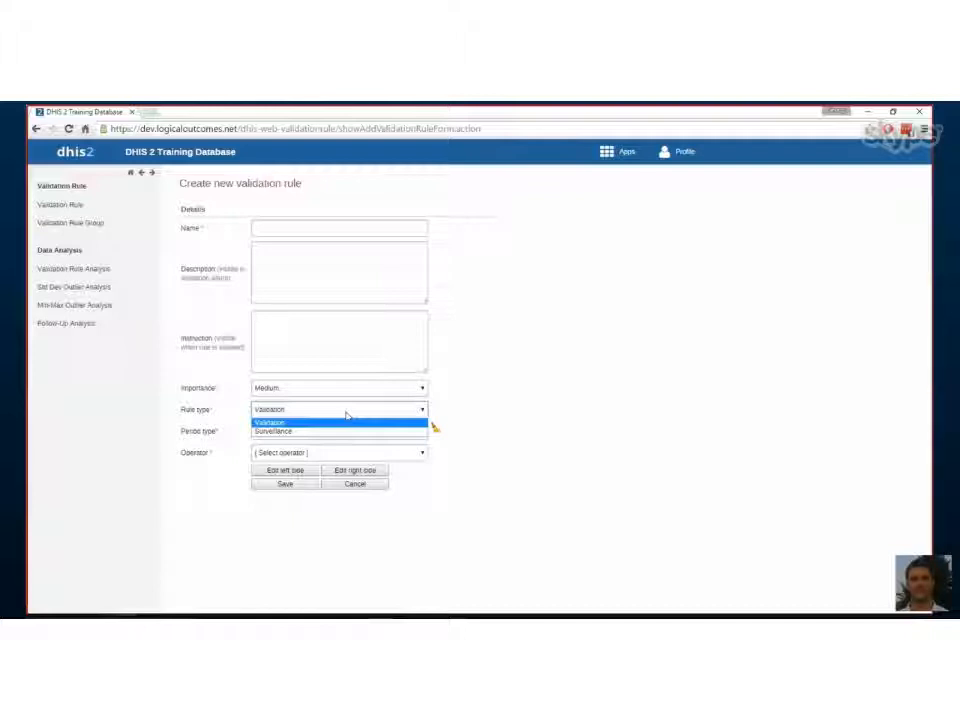
pyautogui.click(347, 415)
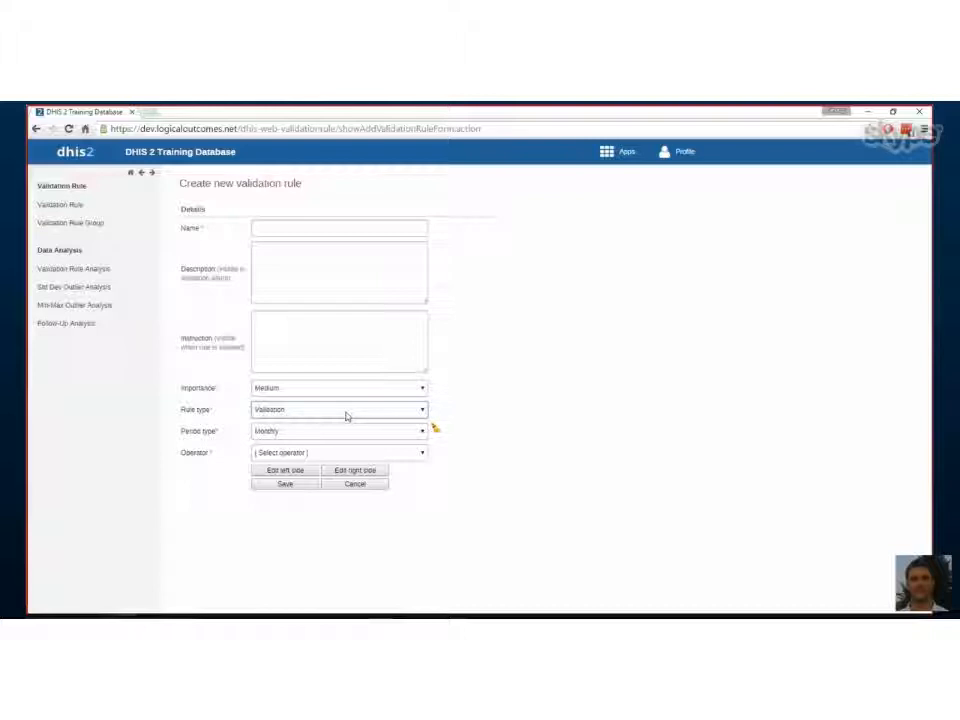
# In the rule's left-side expression, filter the data elements by "Monthly" and add "Monthly - Schools using an improved water source".
pyautogui.click(294, 474)
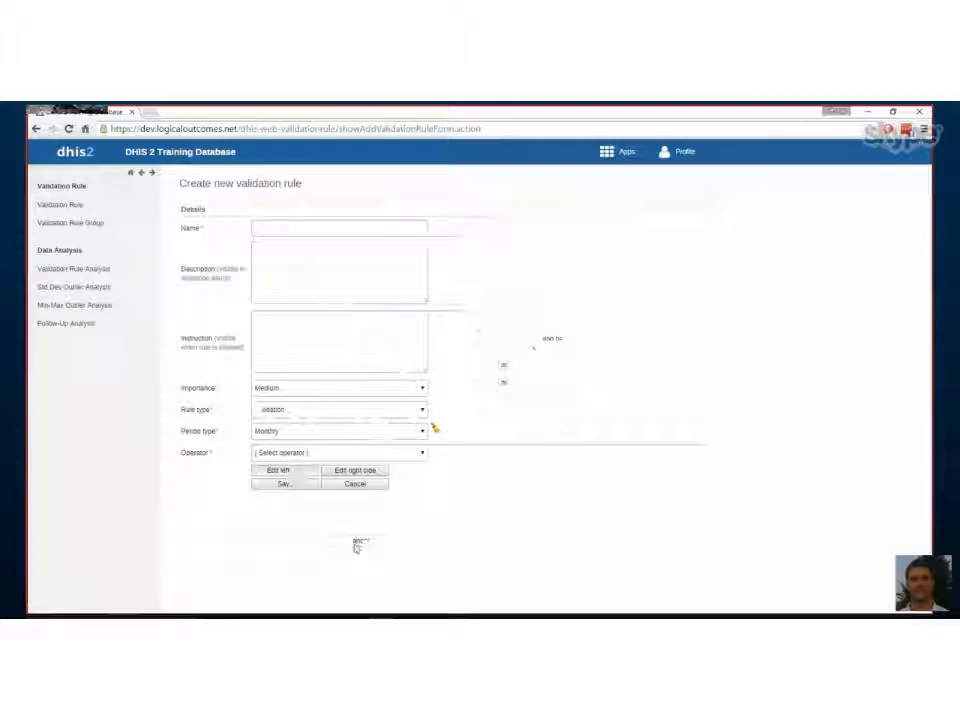
pyautogui.click(356, 546)
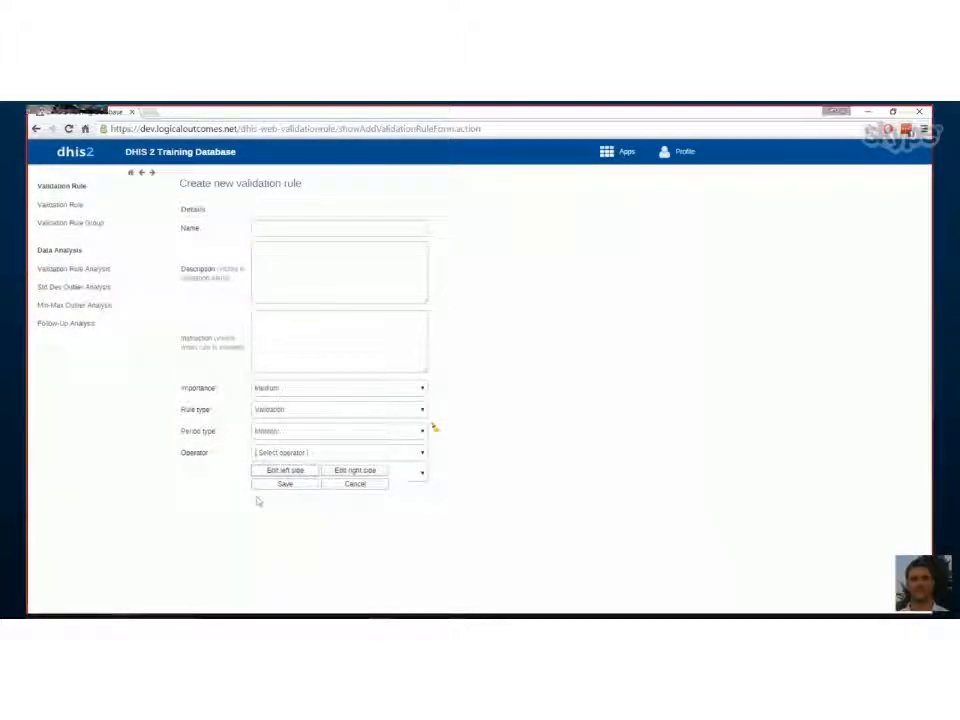
pyautogui.click(272, 471)
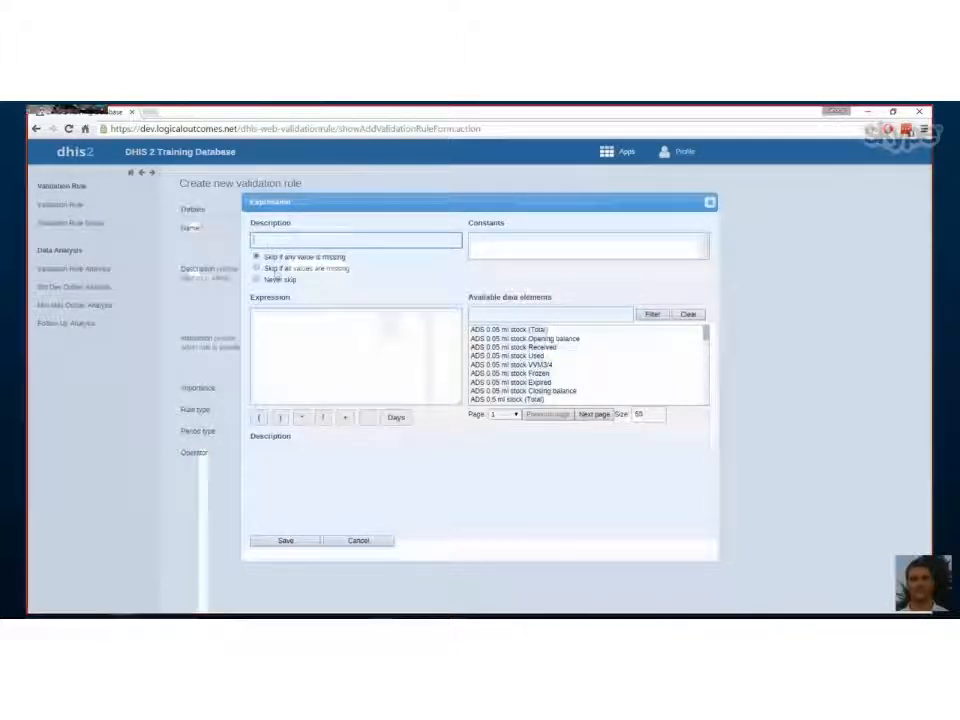
pyautogui.click(490, 314)
pyautogui.write('Mor')
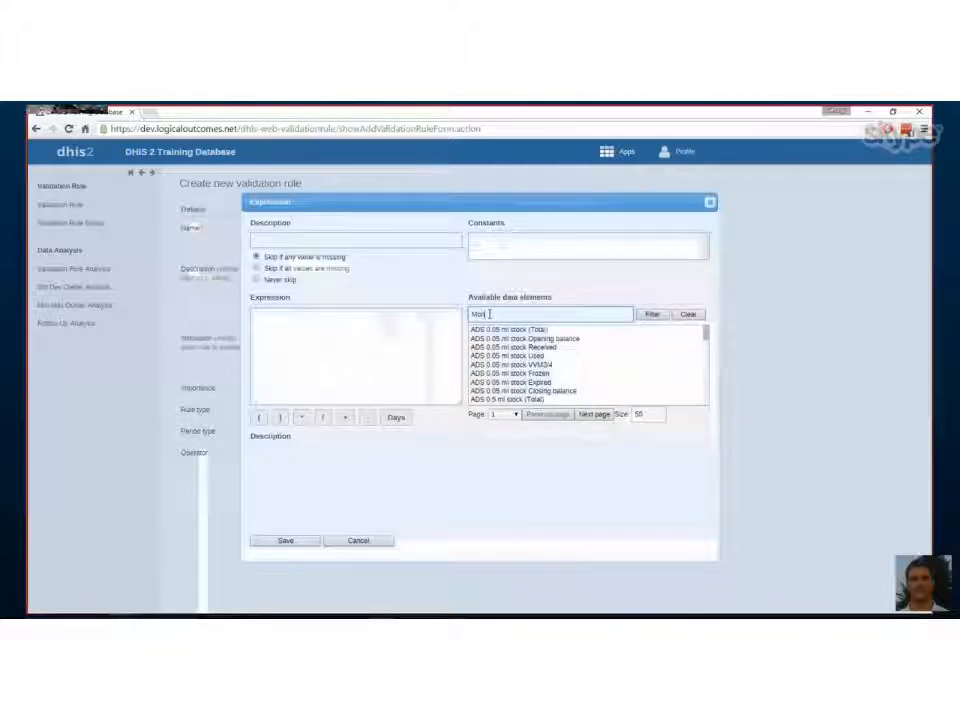
pyautogui.write('thly')
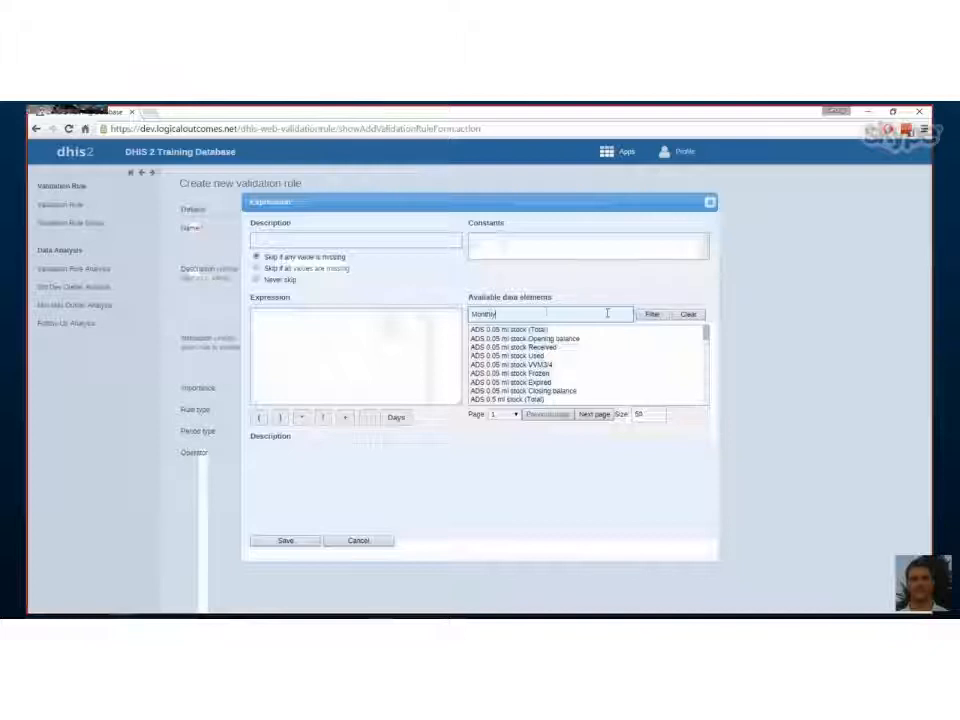
pyautogui.click(660, 316)
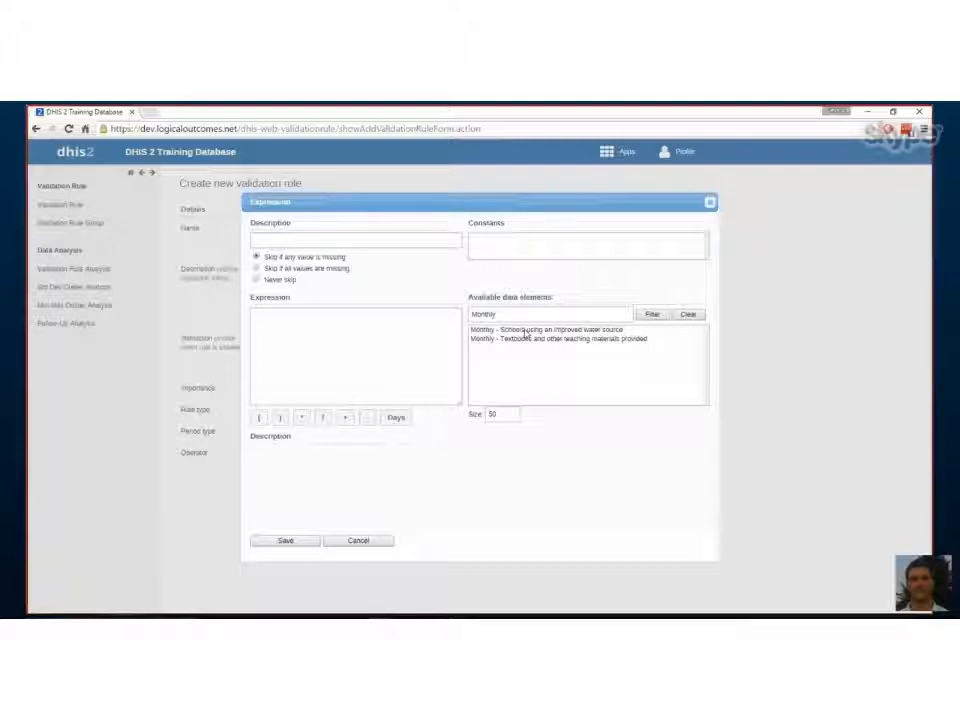
pyautogui.doubleClick(526, 333)
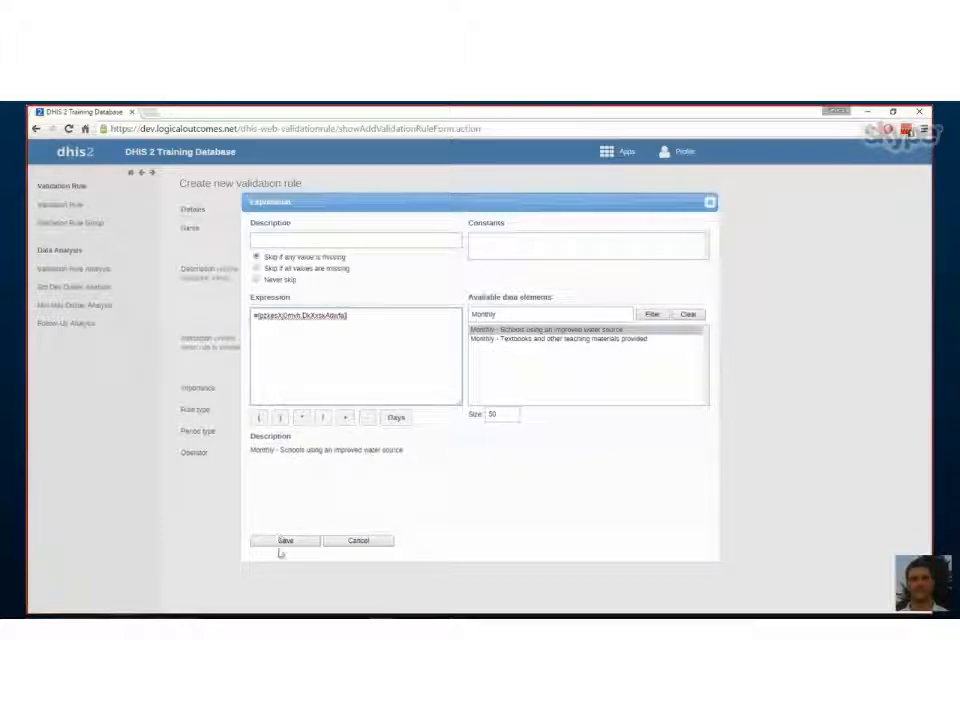
# Describe the left-side expression as "Schools with improved water" and save it.
pyautogui.click(302, 237)
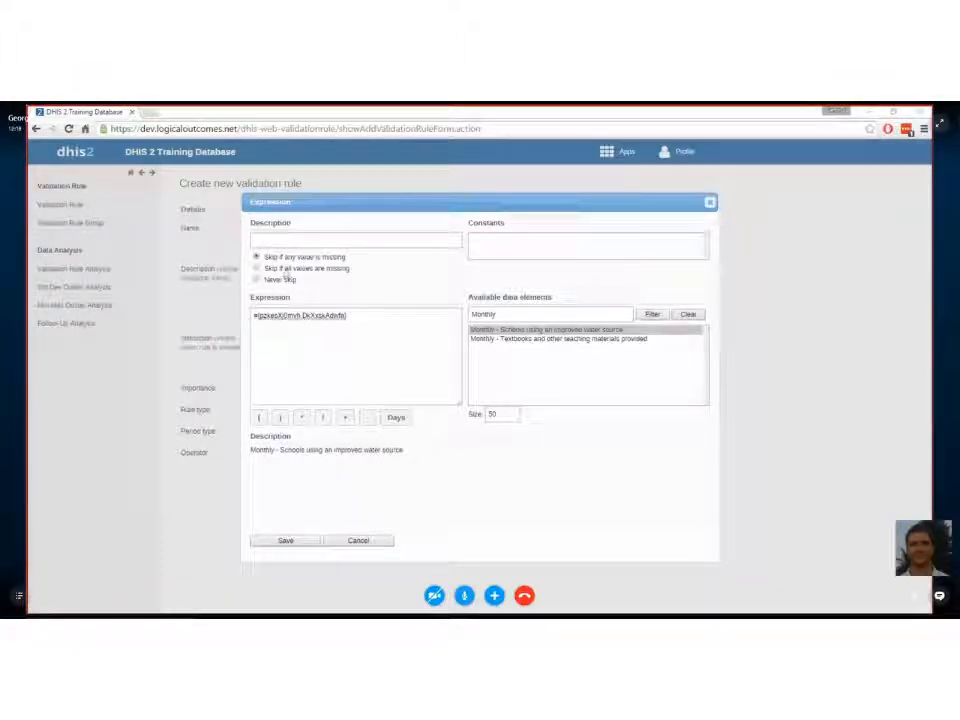
pyautogui.click(290, 238)
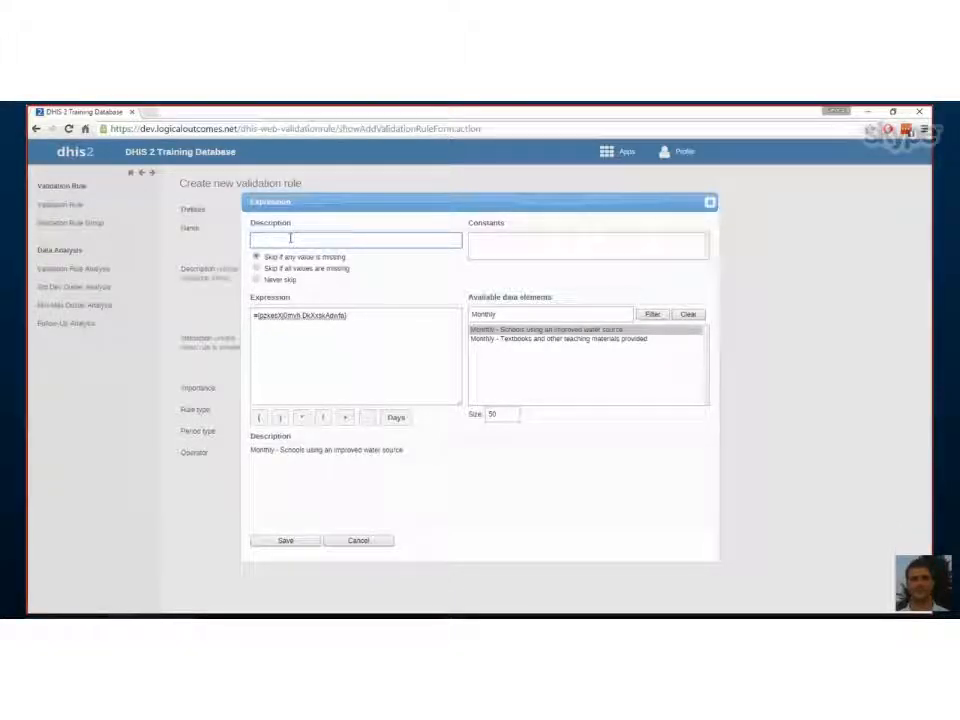
pyautogui.write('Sc')
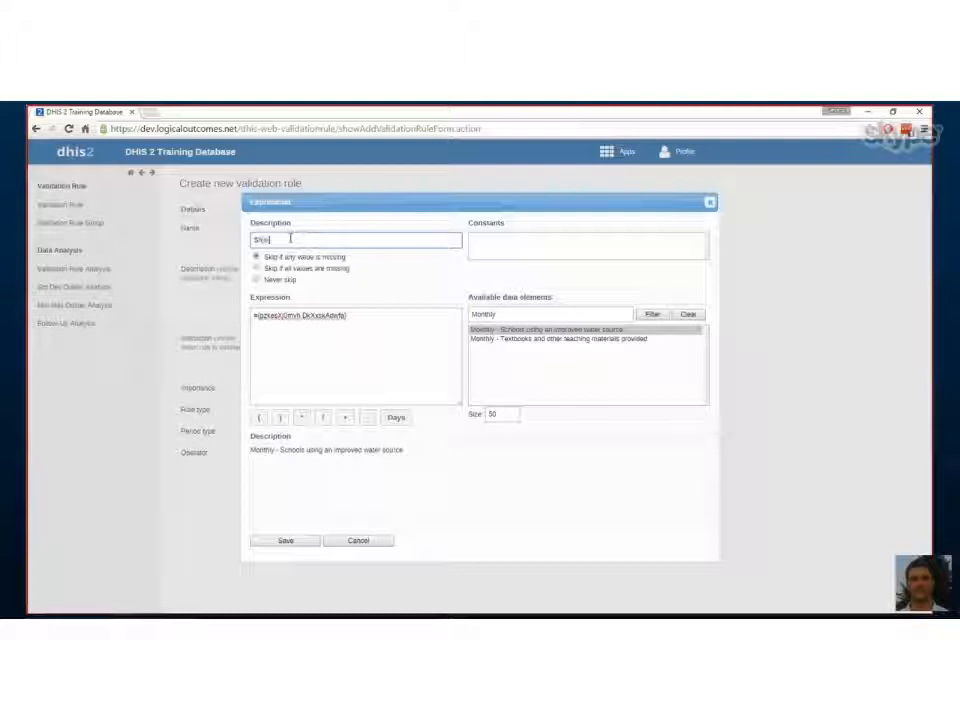
pyautogui.write('hools with im')
pyautogui.write('imp')
pyautogui.write('roved water')
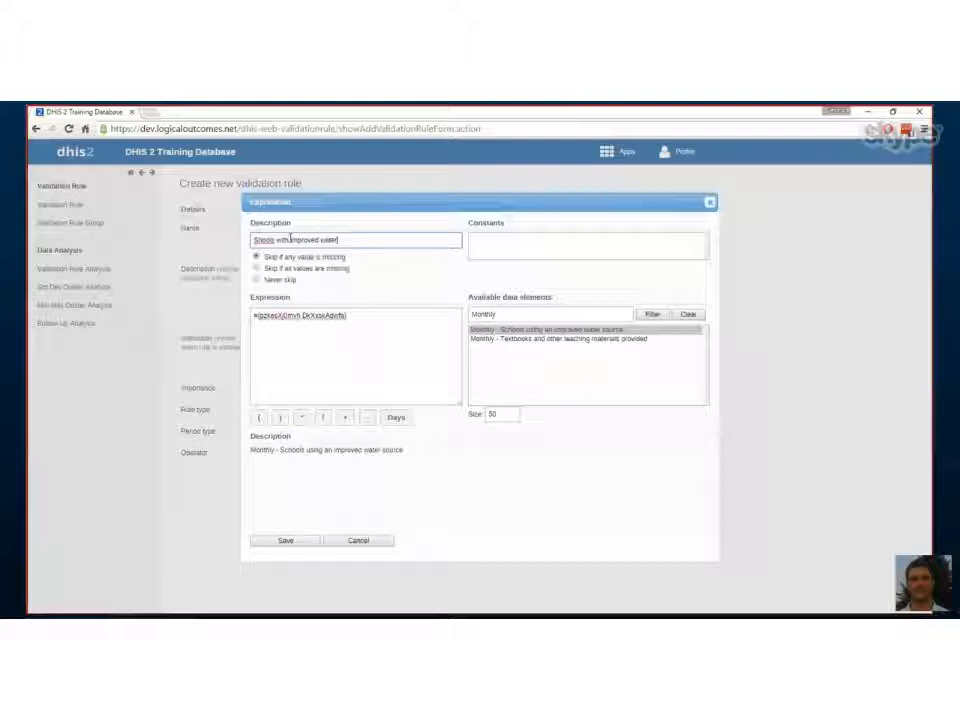
pyautogui.click(257, 241)
pyautogui.write('c')
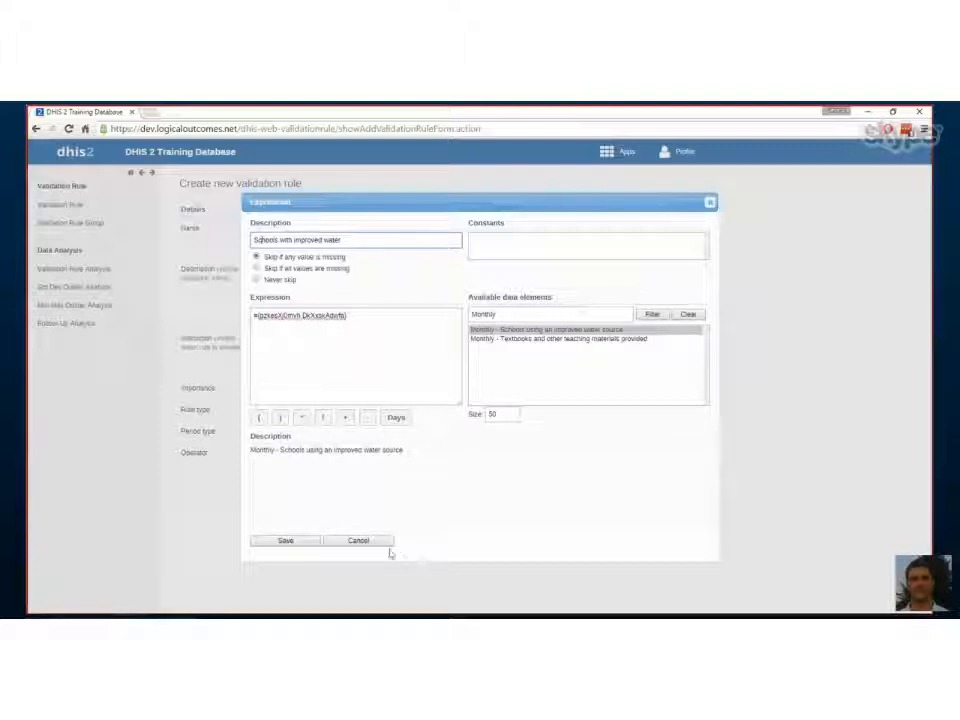
pyautogui.click(285, 541)
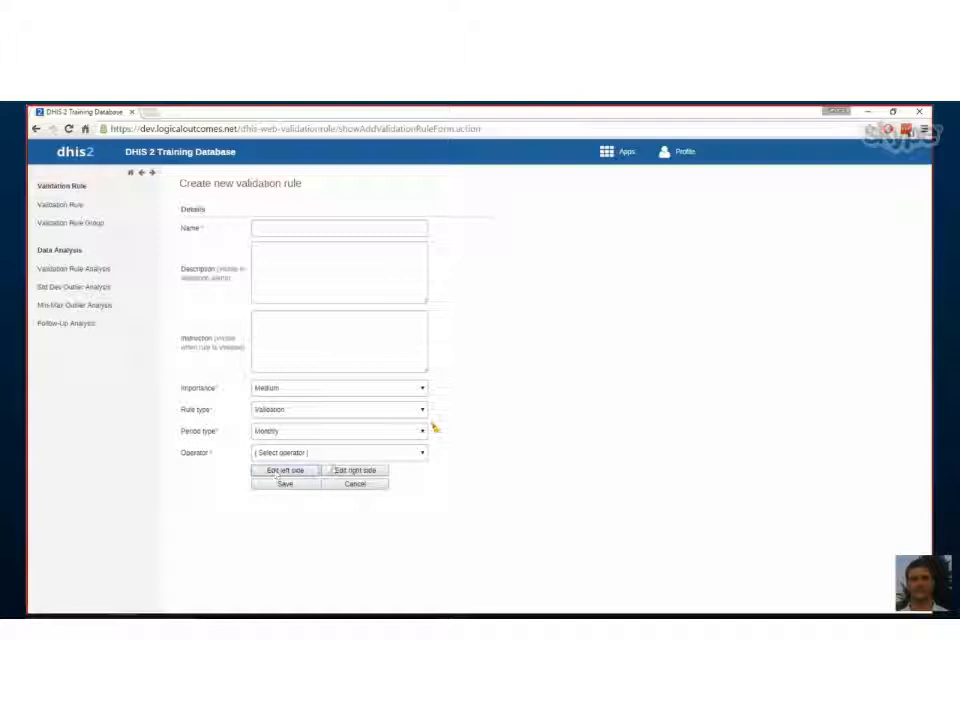
# Build the right-side expression from "Monthly - Textbooks and other teaching materials provided", describe it as "Textbooks provided" and save it.
pyautogui.click(354, 469)
pyautogui.doubleClick(497, 339)
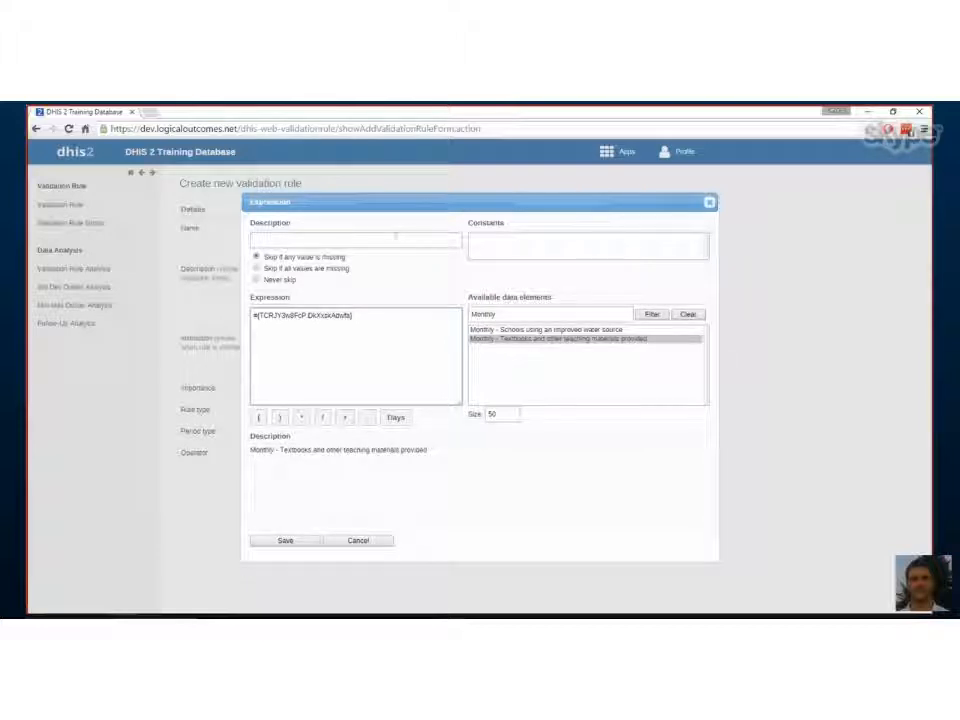
pyautogui.click(325, 238)
pyautogui.write('Te')
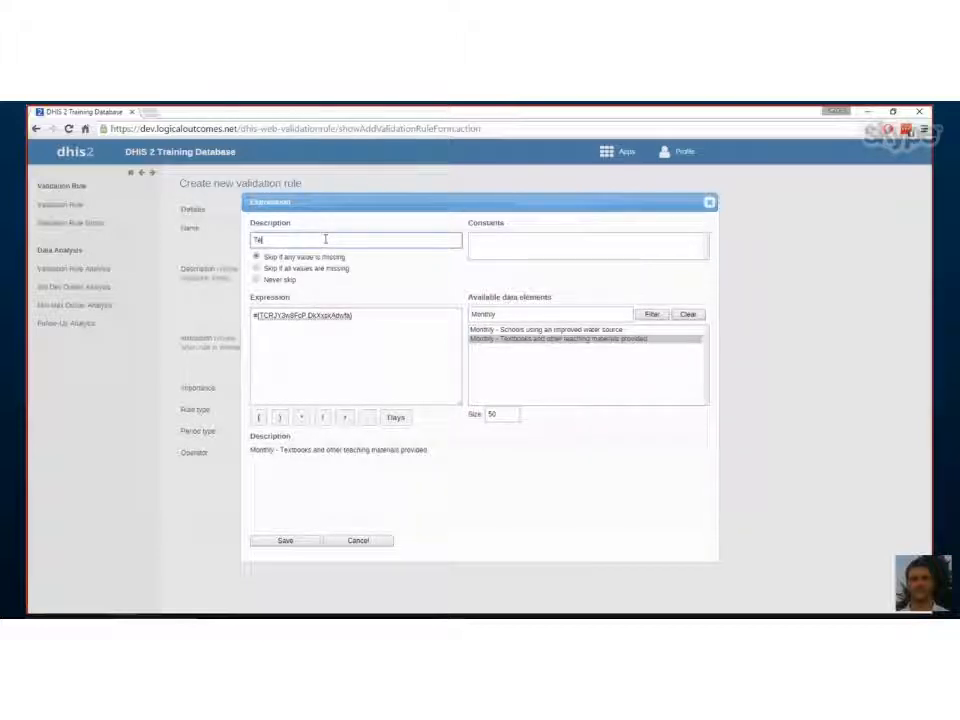
pyautogui.write('xtbooks provided')
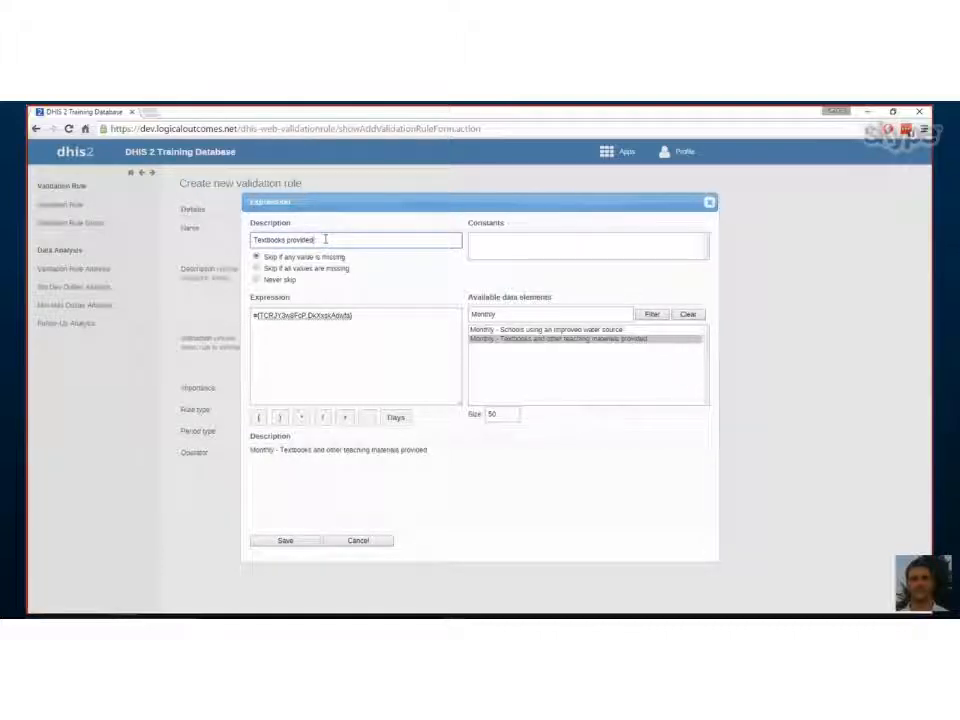
pyautogui.click(281, 541)
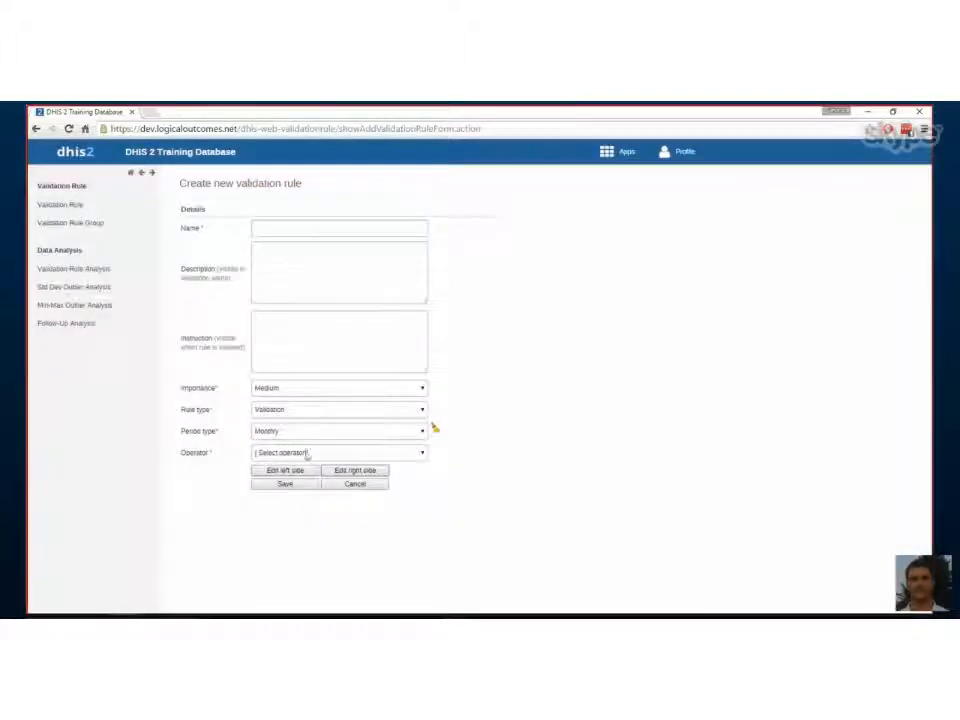
# Set the operator to <= and name the rule "Schools less or equal than textbooks".
pyautogui.click(346, 454)
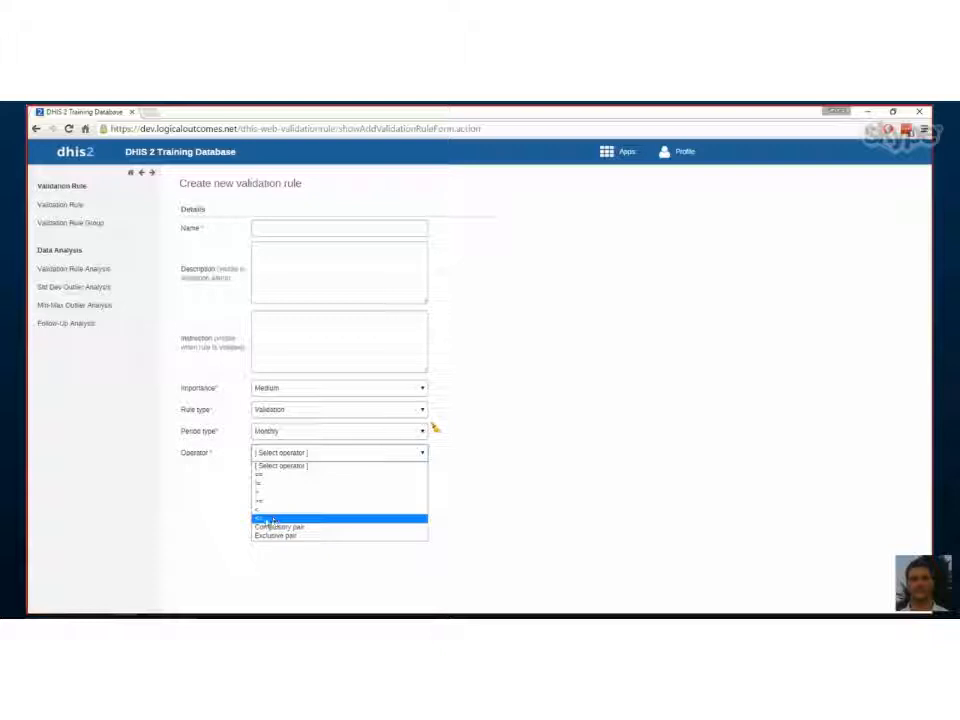
pyautogui.click(277, 519)
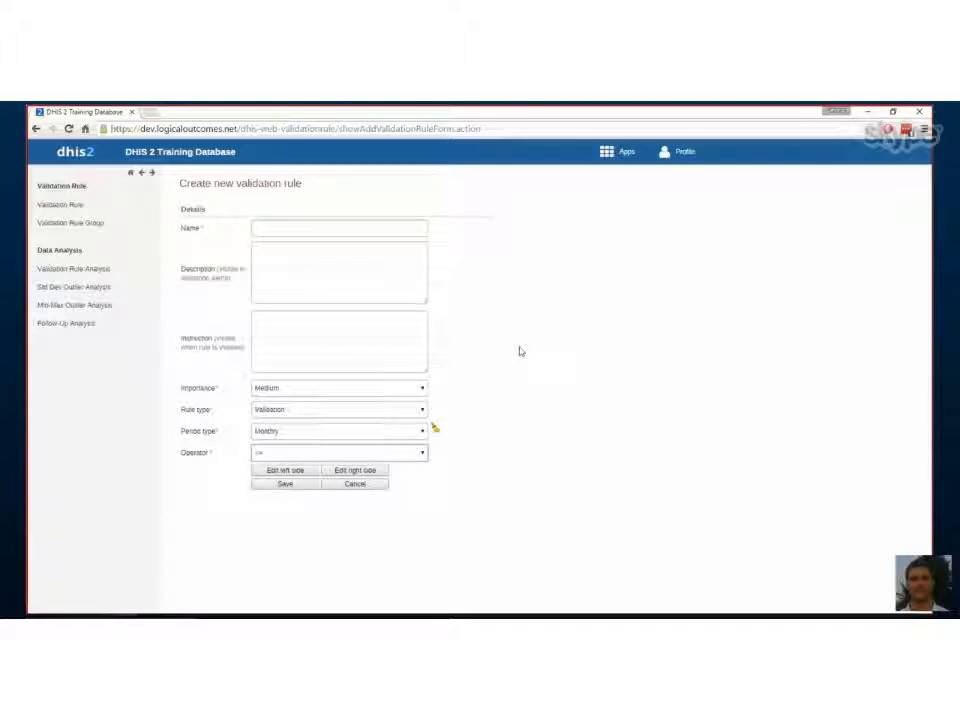
pyautogui.click(257, 230)
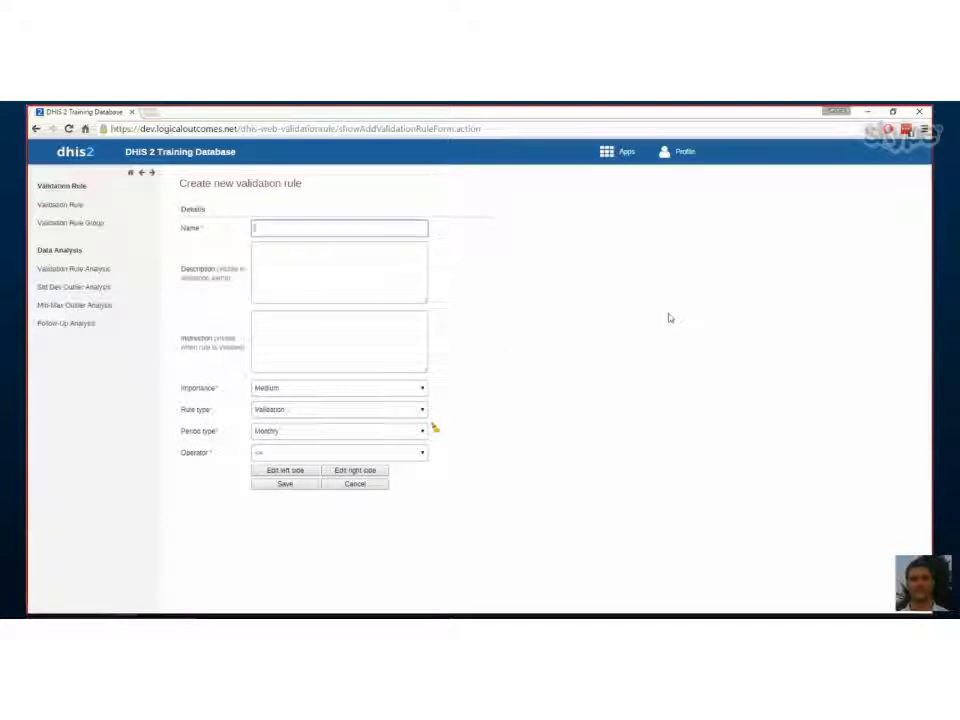
pyautogui.write('S')
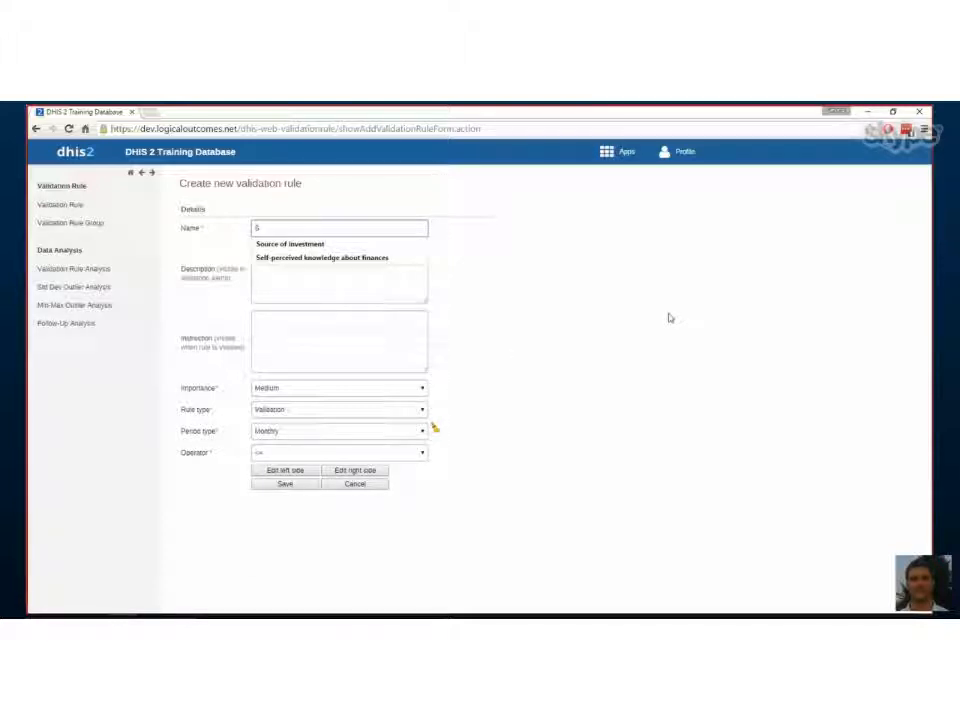
pyautogui.write('d')
pyautogui.press('BackSpace')
pyautogui.write('al')
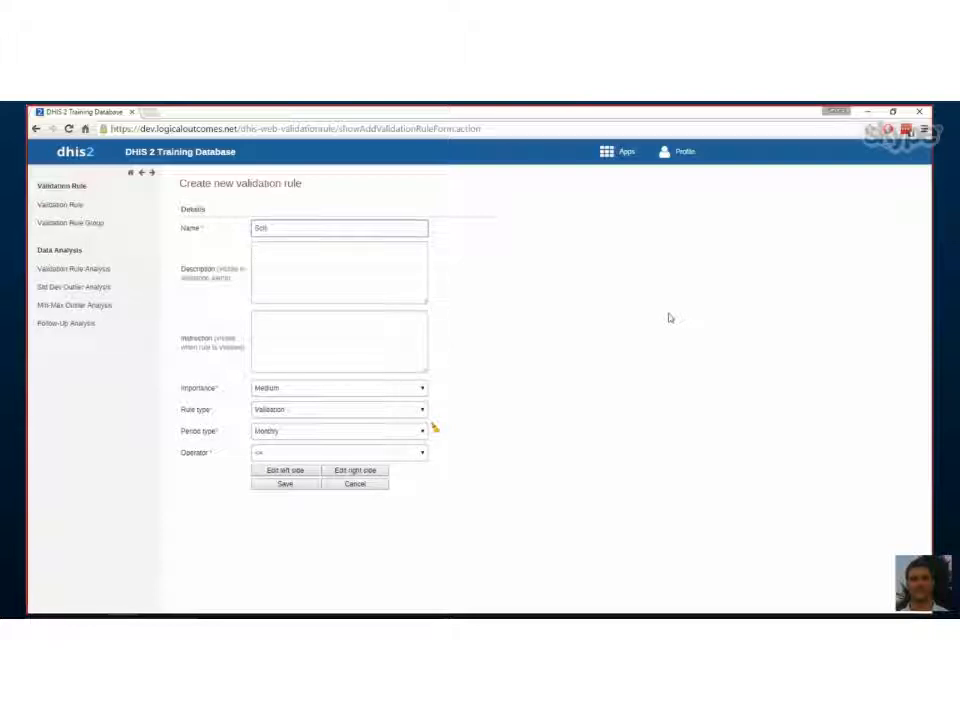
pyautogui.write('oo')
pyautogui.press('BackSpace')
pyautogui.press('BackSpace')
pyautogui.write('ools wi')
pyautogui.press('BackSpace')
pyautogui.press('BackSpace')
pyautogui.write('less or equal than ')
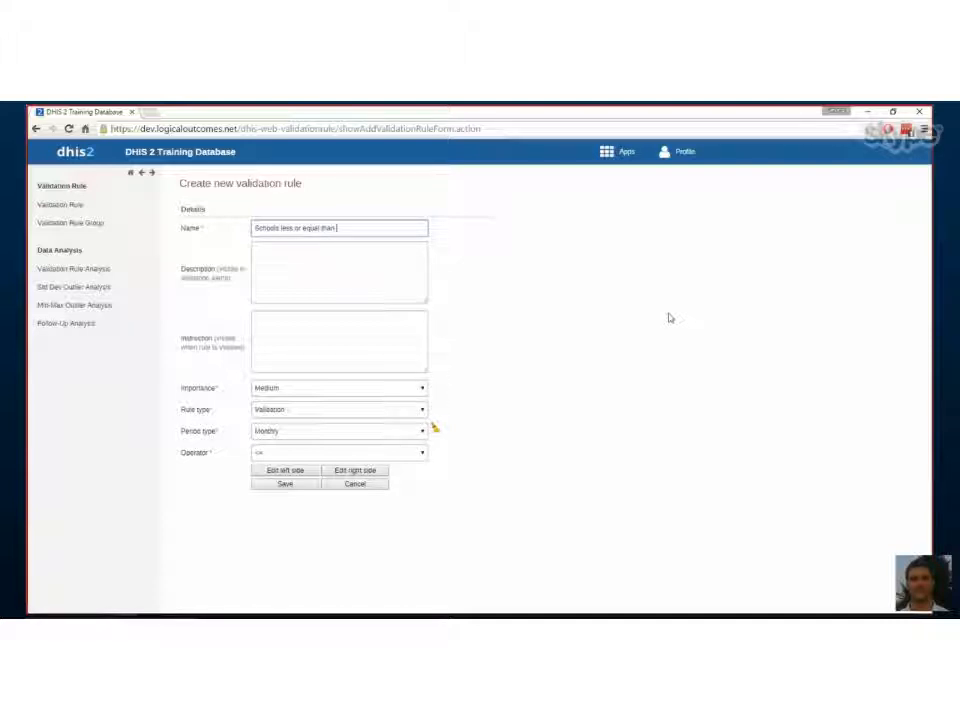
pyautogui.write('textbooks')
# Enter "Total num of schools is less or ..." as the validation rule's description.
pyautogui.click(264, 251)
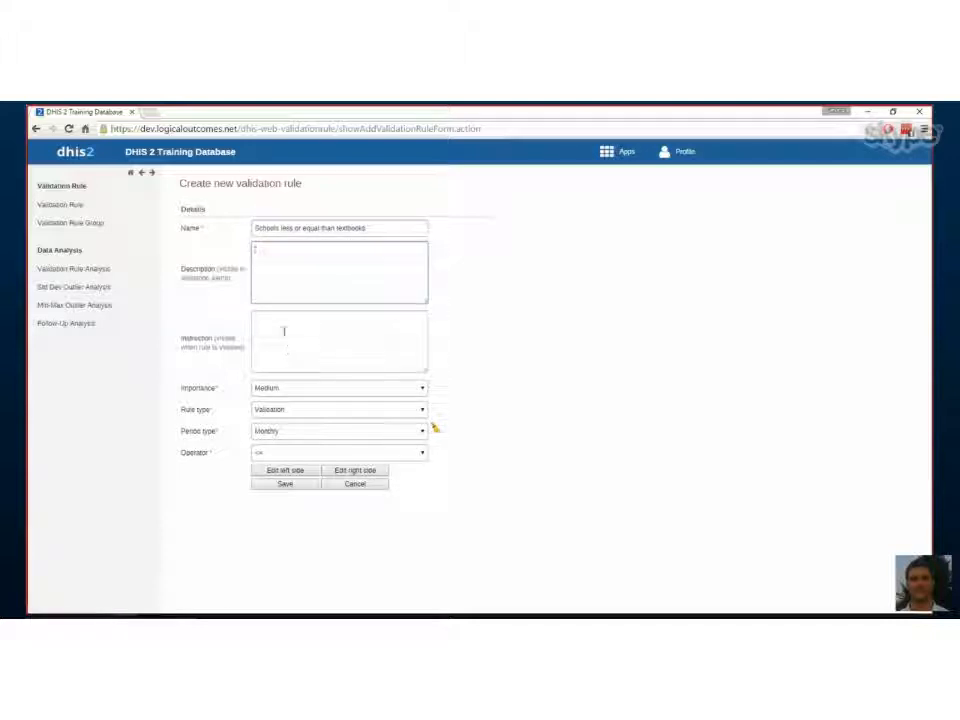
pyautogui.click(283, 331)
pyautogui.click(275, 260)
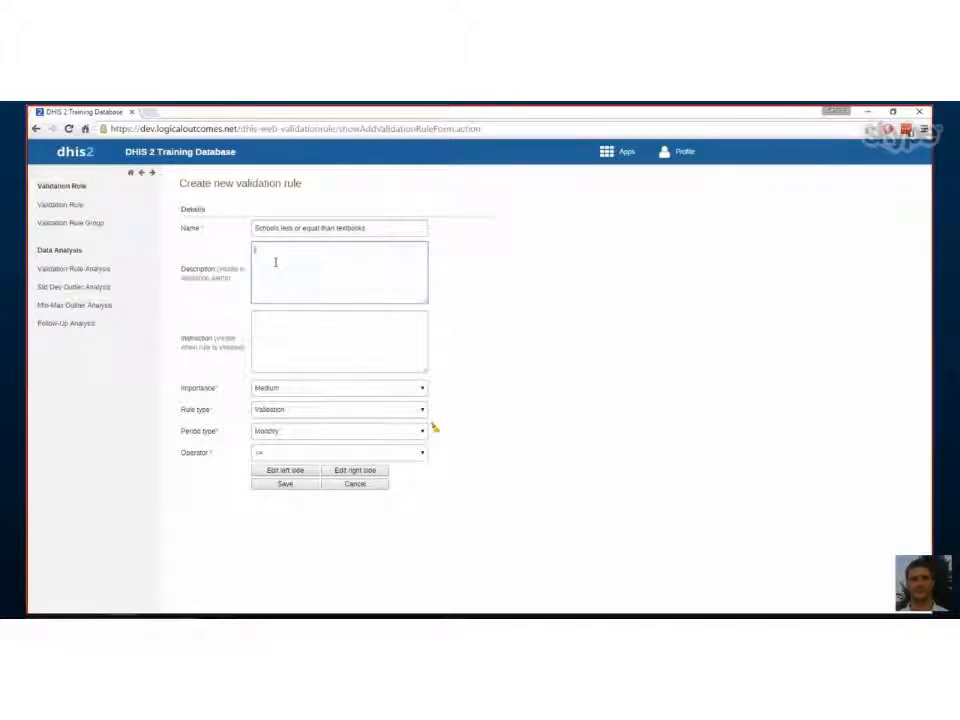
pyautogui.write('Total')
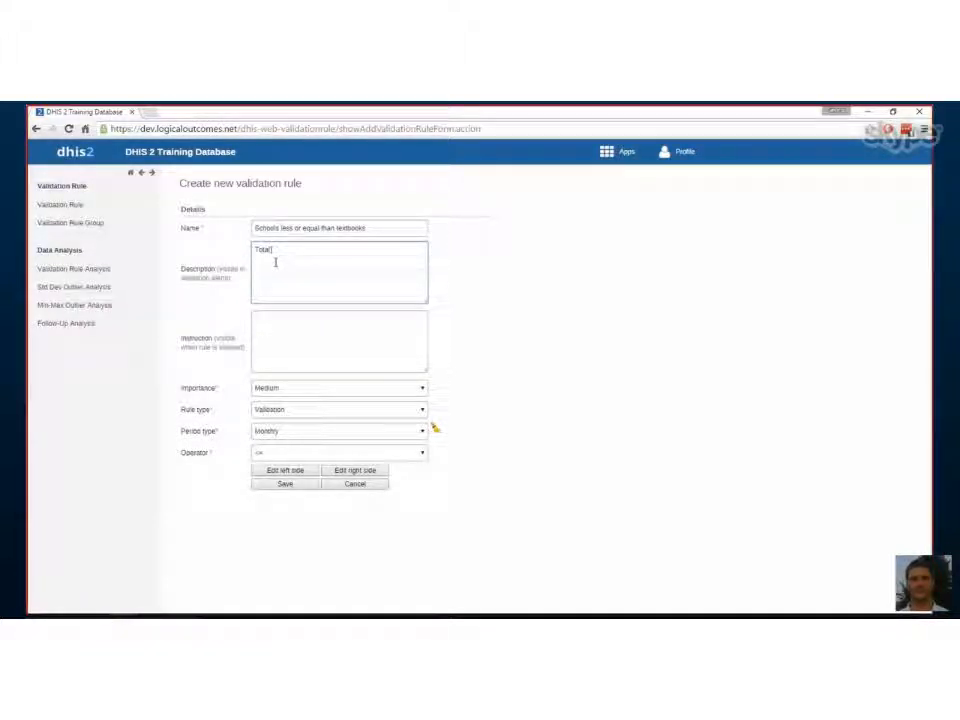
pyautogui.write(' num o')
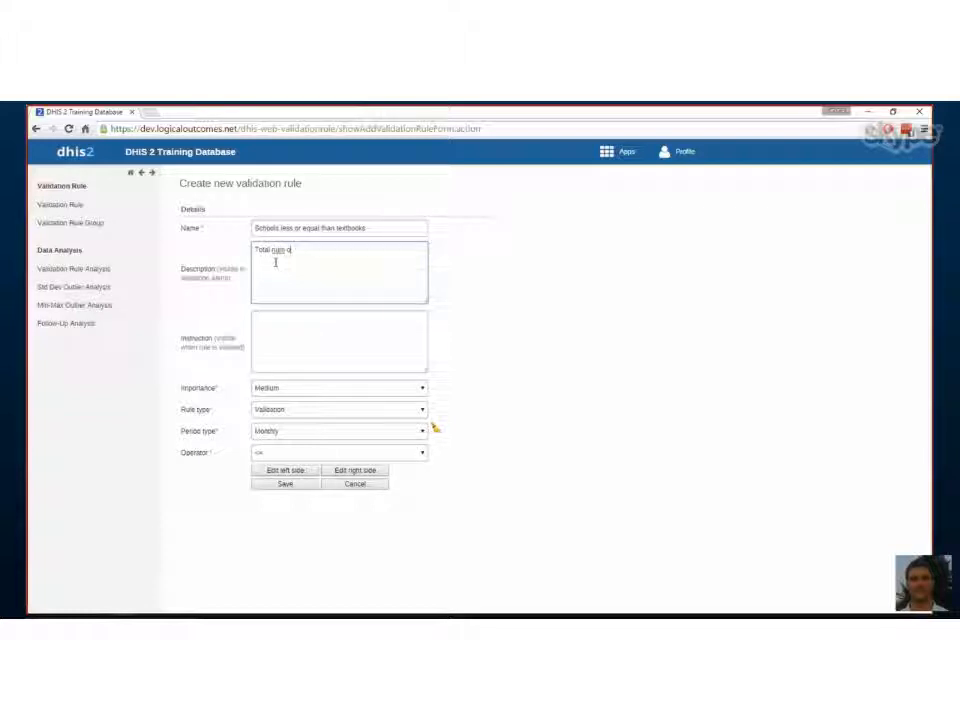
pyautogui.write('f schools (exis')
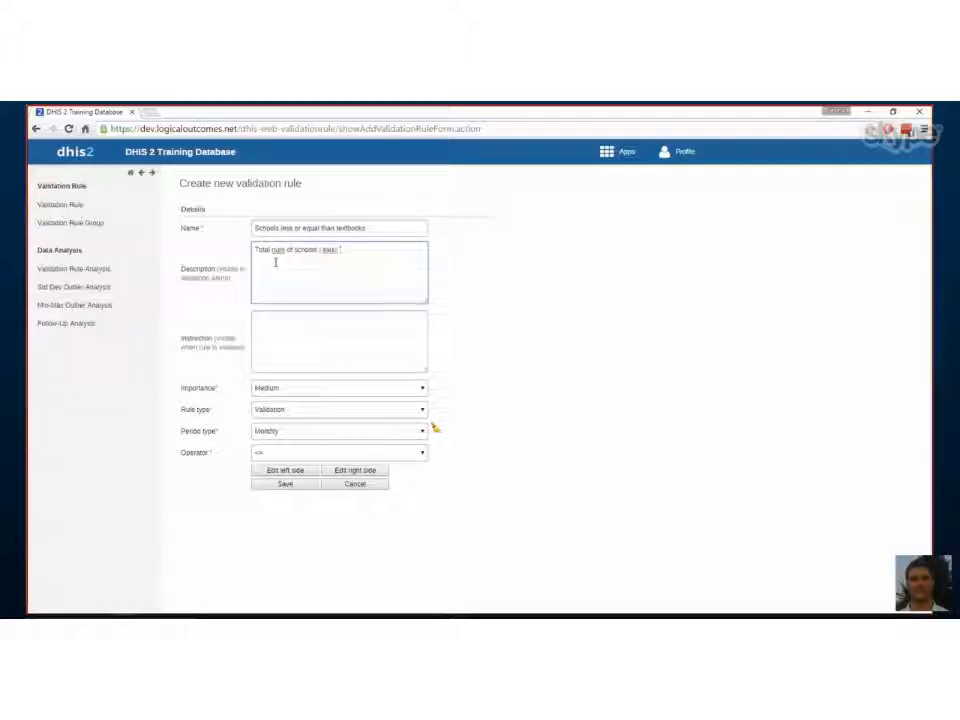
pyautogui.press('BackSpace')
pyautogui.press('BackSpace')
pyautogui.press('BackSpace')
pyautogui.press('BackSpace')
pyautogui.press('BackSpace')
pyautogui.press('BackSpace')
pyautogui.write('is les')
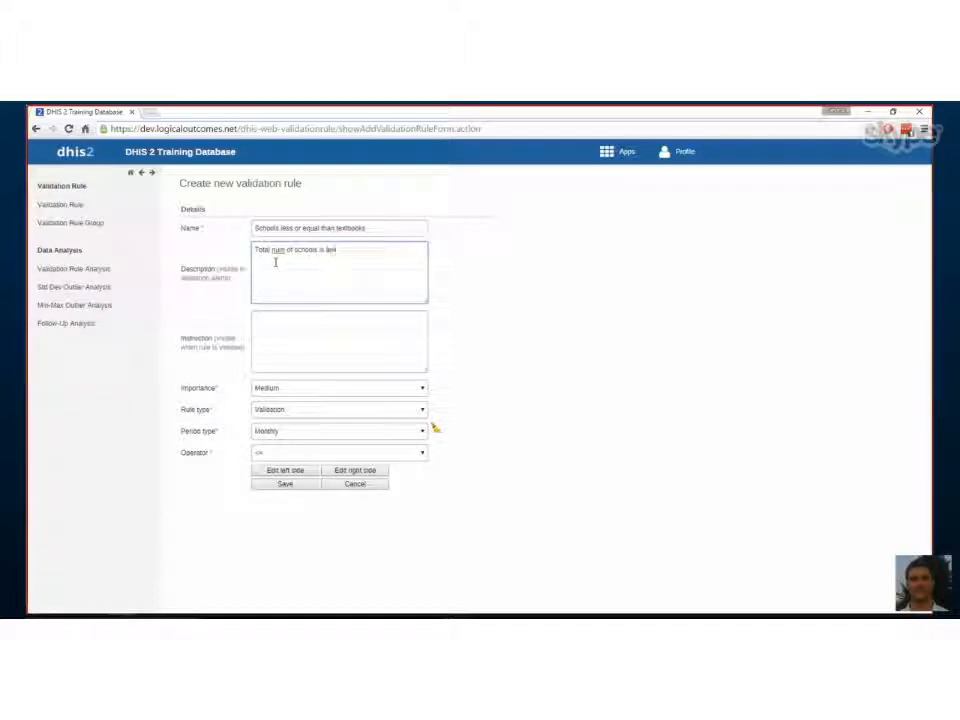
pyautogui.write('s th')
pyautogui.press('BackSpace')
pyautogui.press('BackSpace')
pyautogui.write('or e')
pyautogui.click(403, 392)
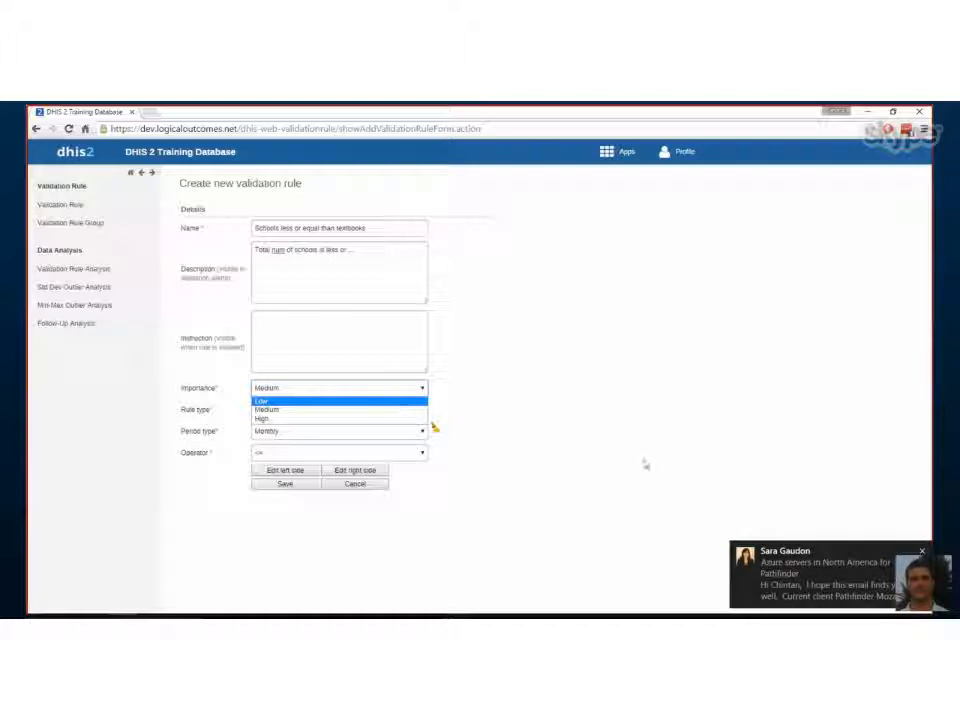
pyautogui.click(921, 552)
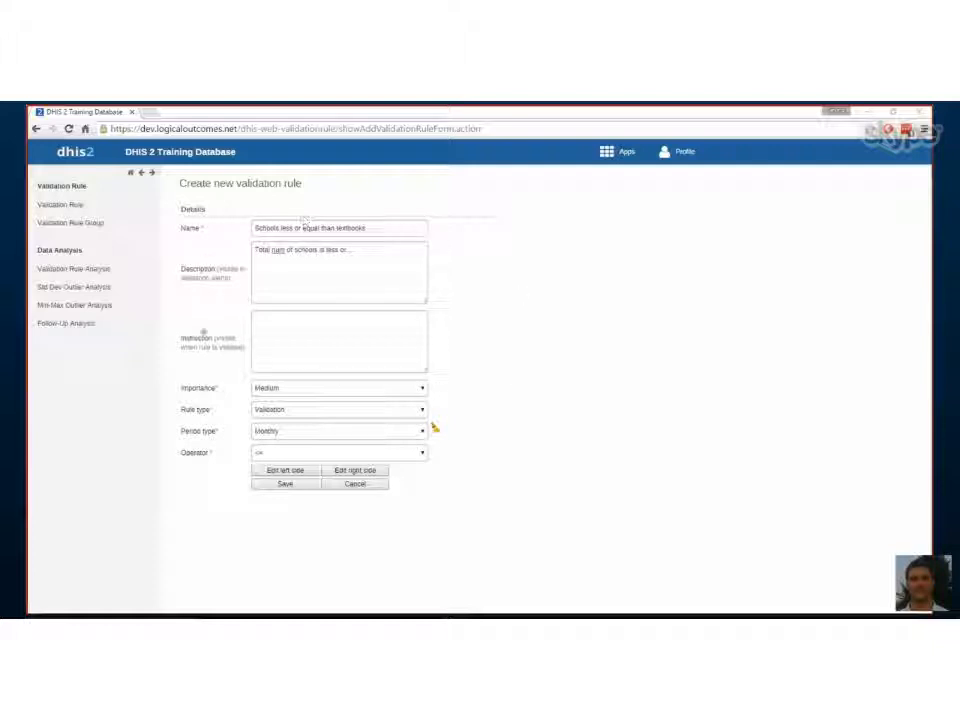
pyautogui.click(396, 453)
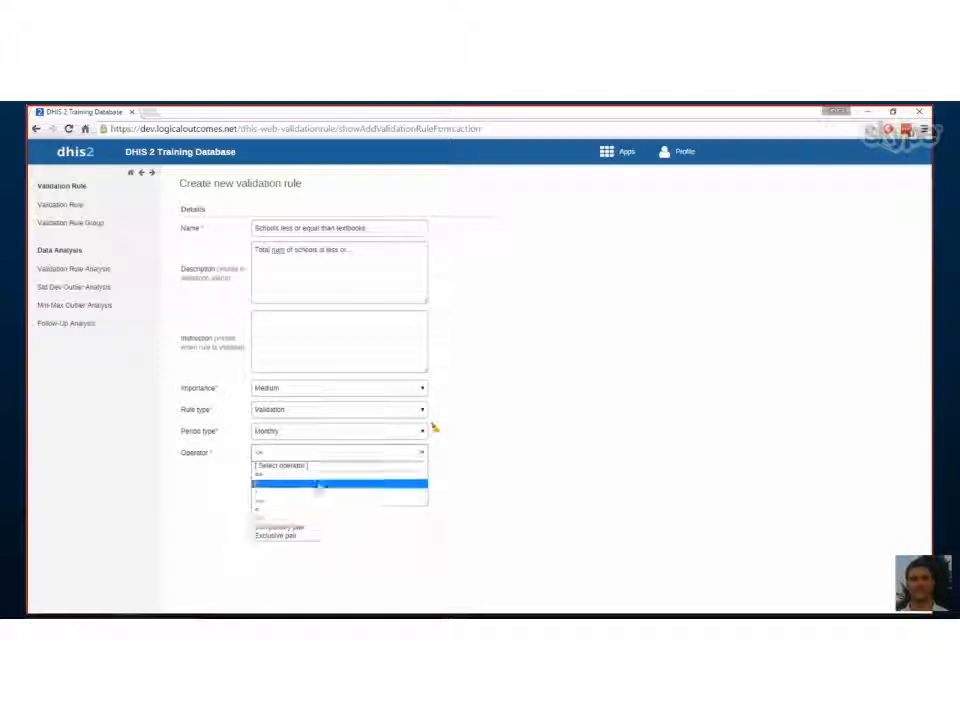